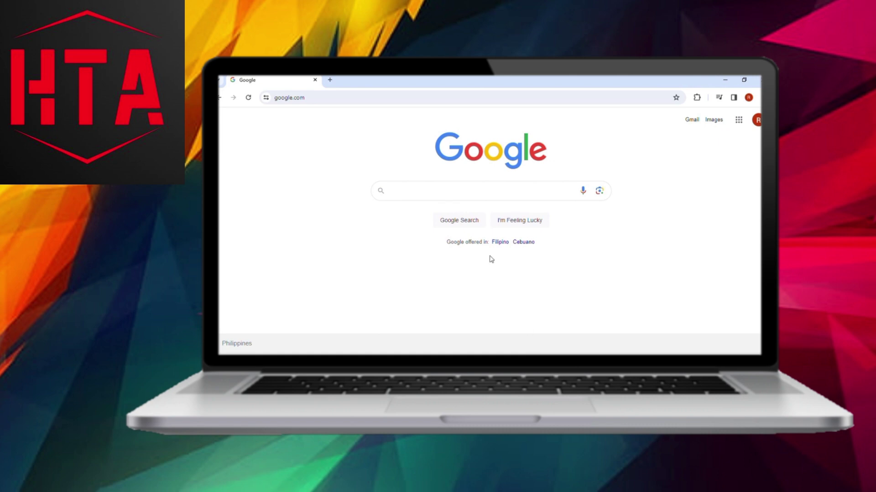
Search Google for 'bluestacks' using the autocomplete suggestion
left_click(448, 190)
type("bluesta")
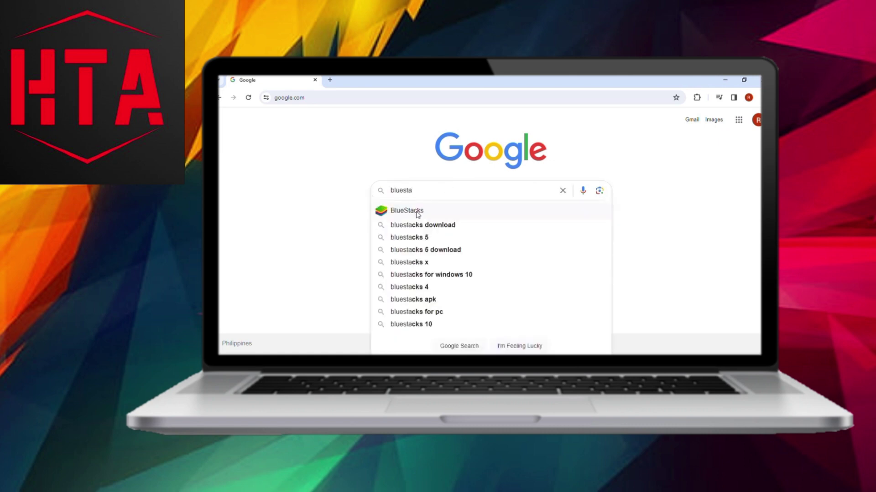
left_click(416, 212)
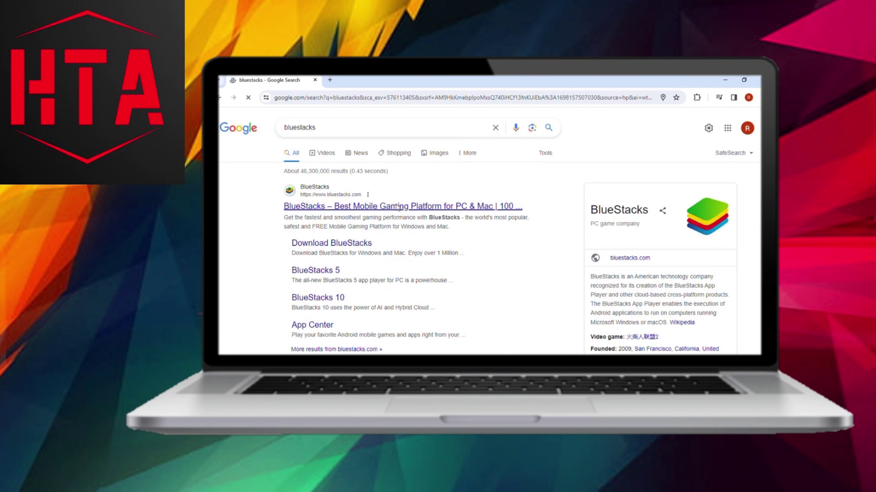
Open the official BlueStacks.com site from the Google search results
left_click(400, 207)
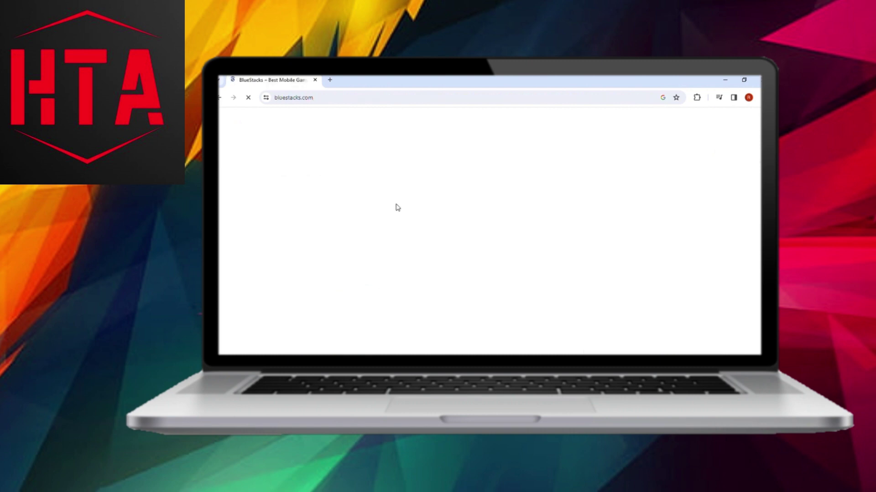